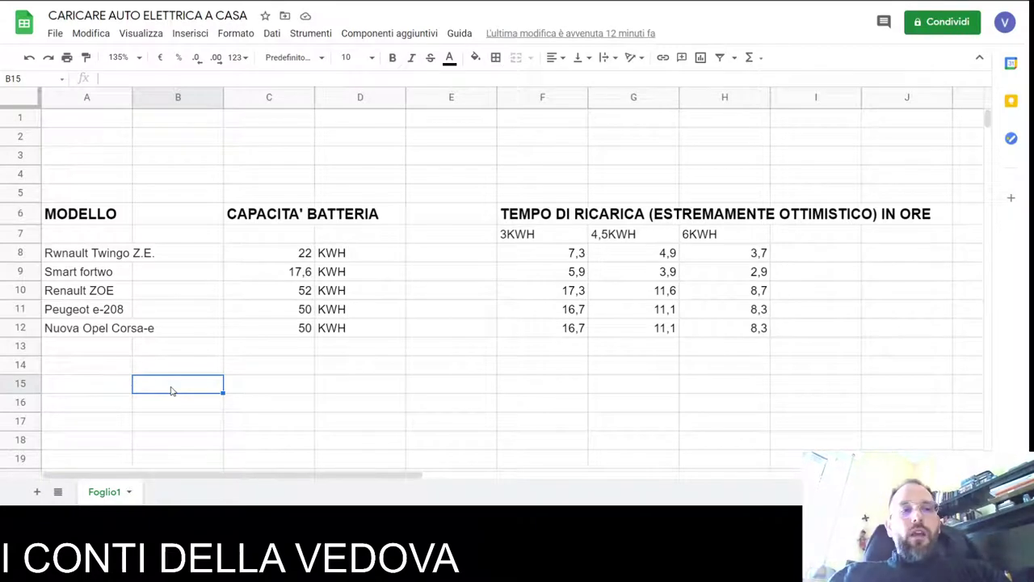
Review the electric car models listed in the MODELLO column, from the Twingo Z.E. down to the Opel Corsa-e.
{"action": "left_click", "coordinate": [61, 259]}
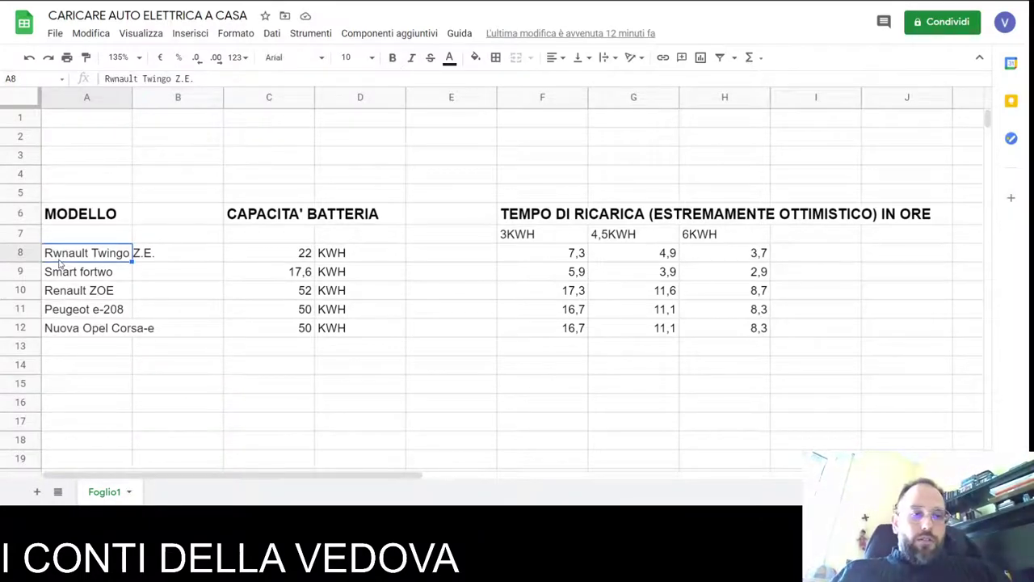
{"action": "key", "text": "Down"}
{"action": "key", "text": "Down"}
{"action": "key", "text": "Down"}
{"action": "key", "text": "Down"}
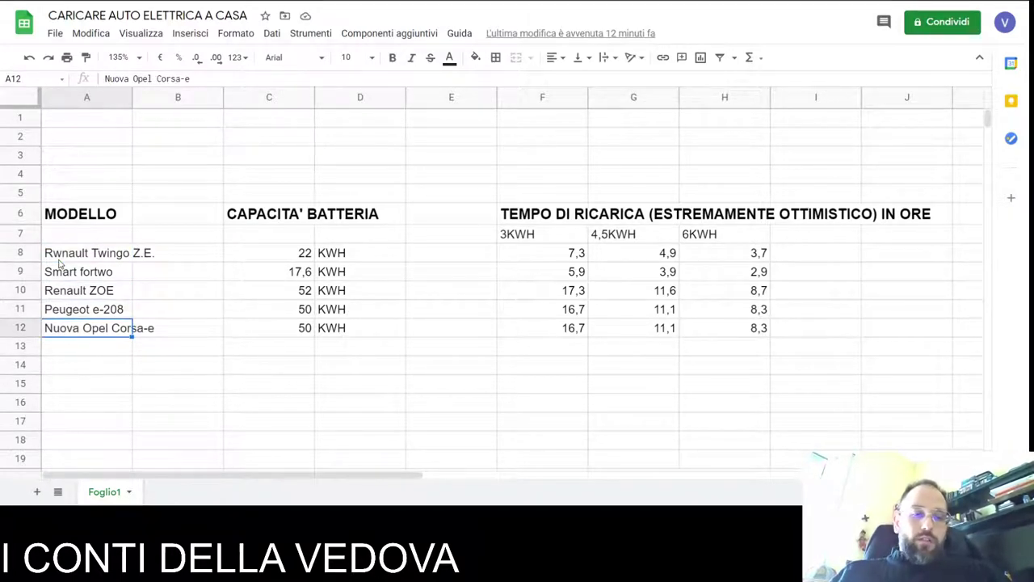
{"action": "key", "text": "Up"}
{"action": "key", "text": "Up"}
{"action": "key", "text": "Up"}
{"action": "key", "text": "Up"}
{"action": "key", "text": "Down"}
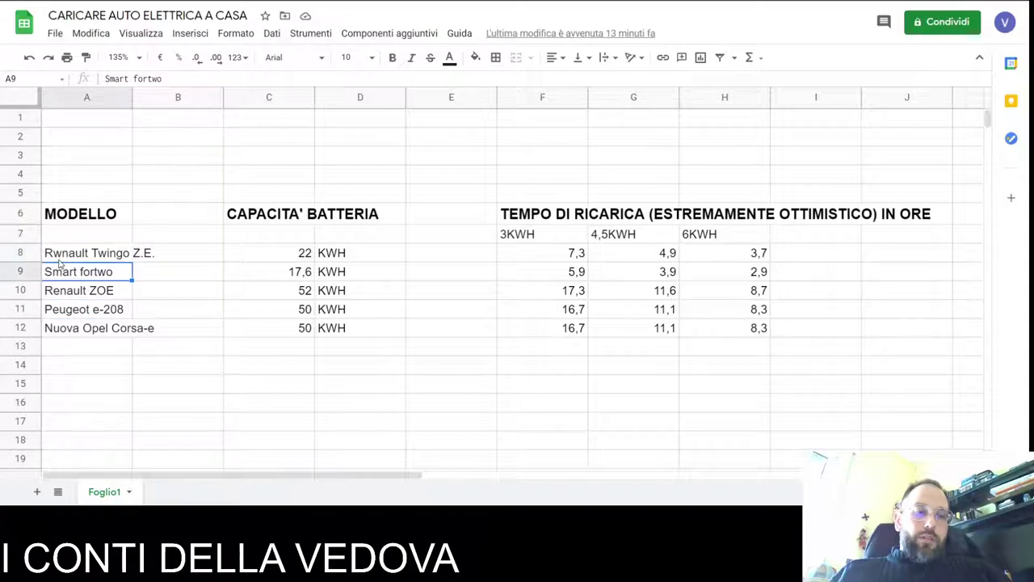
{"action": "key", "text": "Down"}
{"action": "key", "text": "Down"}
{"action": "key", "text": "Down"}
{"action": "key", "text": "Down"}
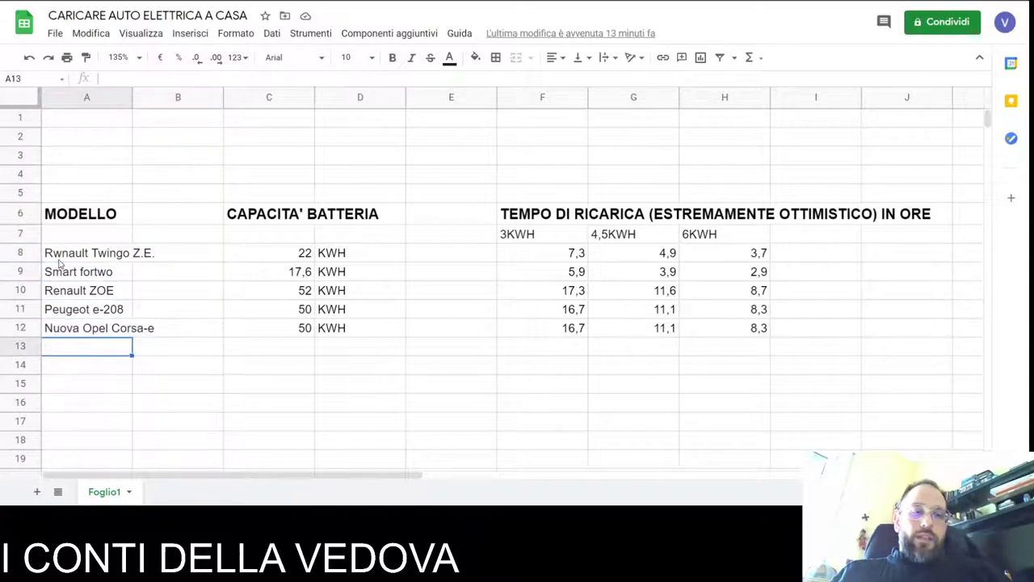
{"action": "key", "text": "Down"}
{"action": "key", "text": "Down"}
{"action": "key", "text": "Down"}
{"action": "key", "text": "Down"}
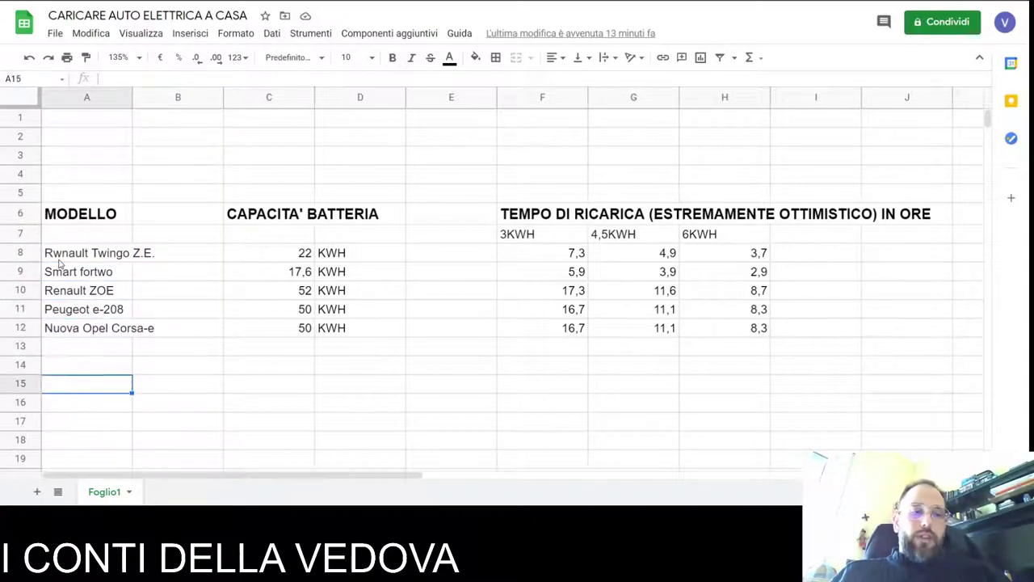
{"action": "key", "text": "Up"}
{"action": "key", "text": "Up"}
{"action": "key", "text": "Up"}
{"action": "key", "text": "Up"}
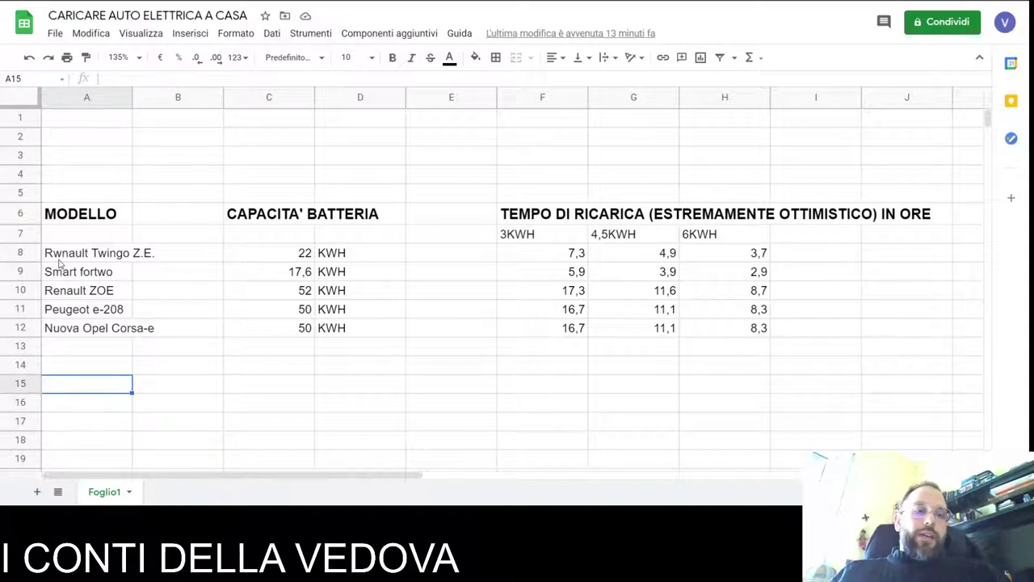
{"action": "key", "text": "Up"}
{"action": "key", "text": "Up"}
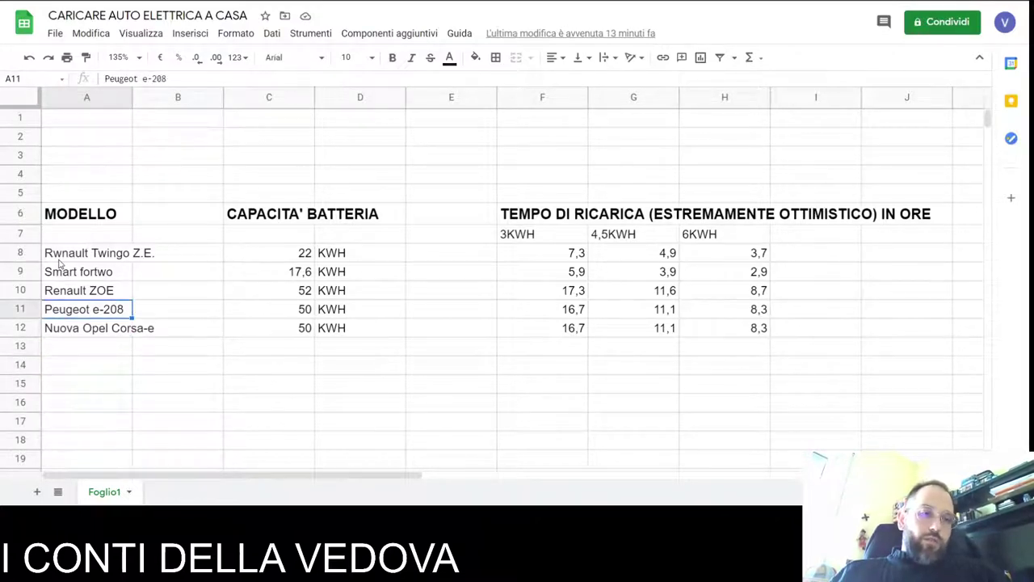
{"action": "key", "text": "Up"}
{"action": "key", "text": "Up"}
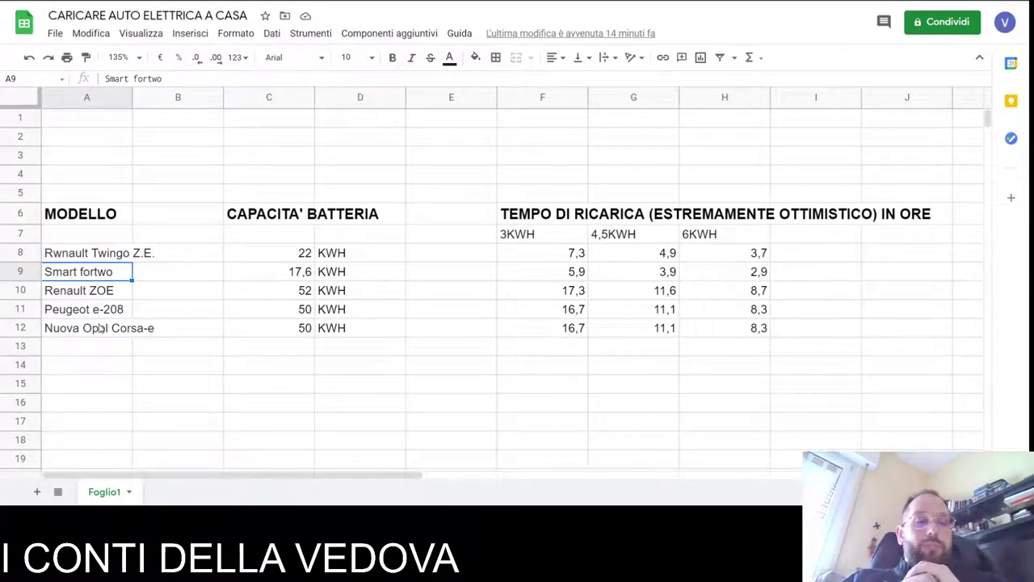
Review each model's value in the CAPACITA' BATTERIA column, comparing the Renault ZOE, Peugeot e-208 and Opel Corsa-e.
{"action": "left_click", "coordinate": [264, 253]}
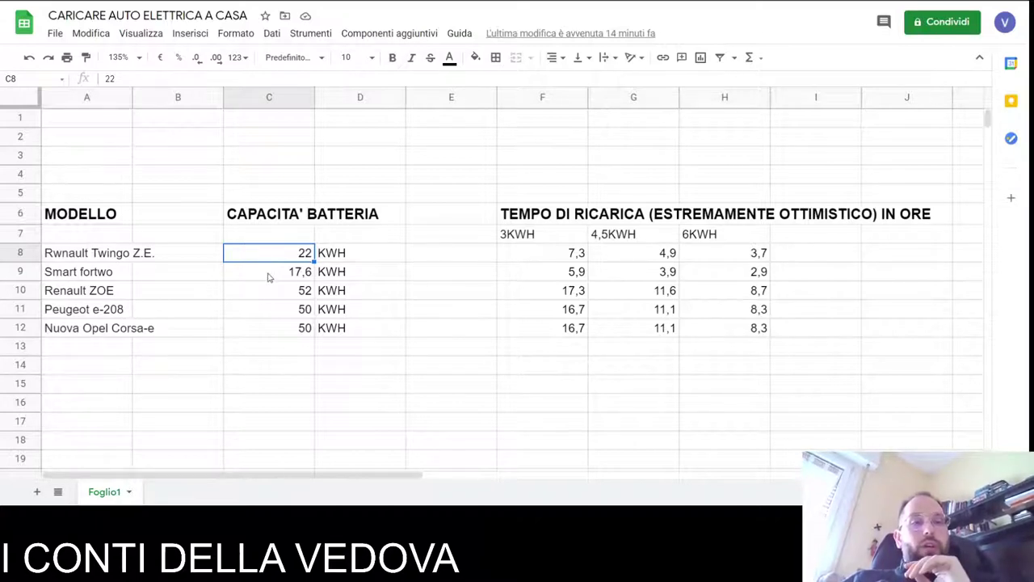
{"action": "left_click", "coordinate": [268, 276]}
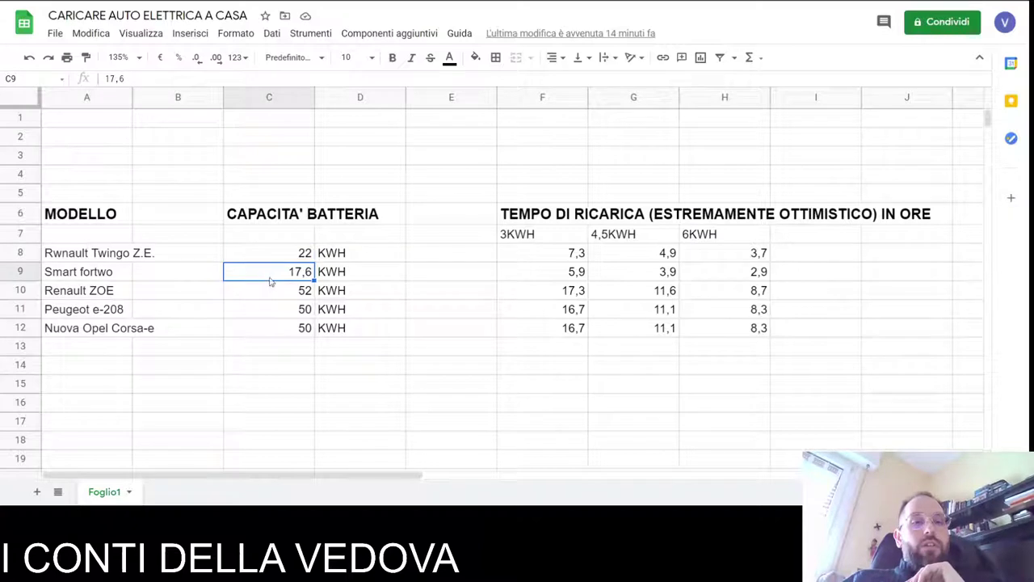
{"action": "left_click", "coordinate": [277, 295]}
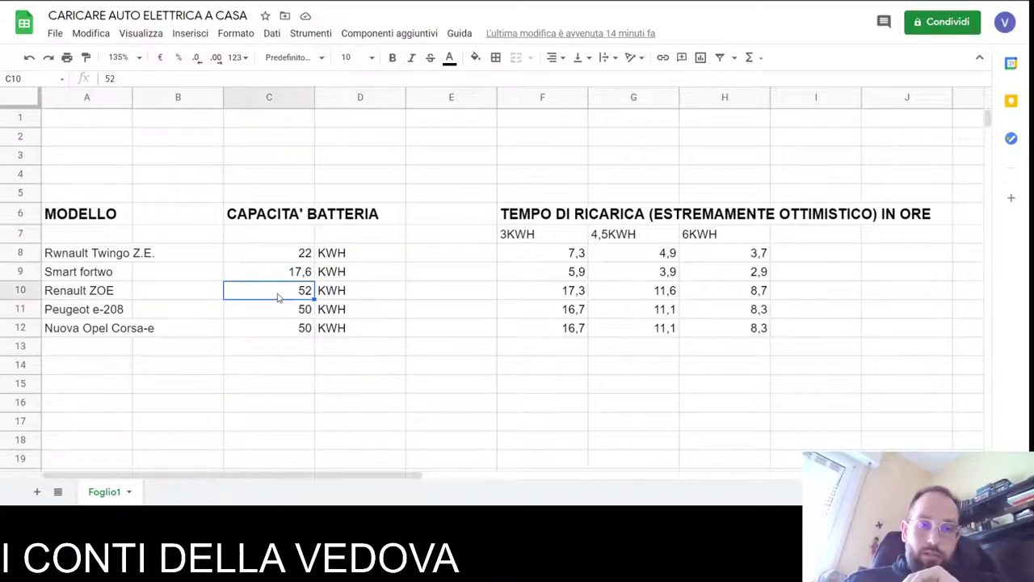
{"action": "key", "text": "Down"}
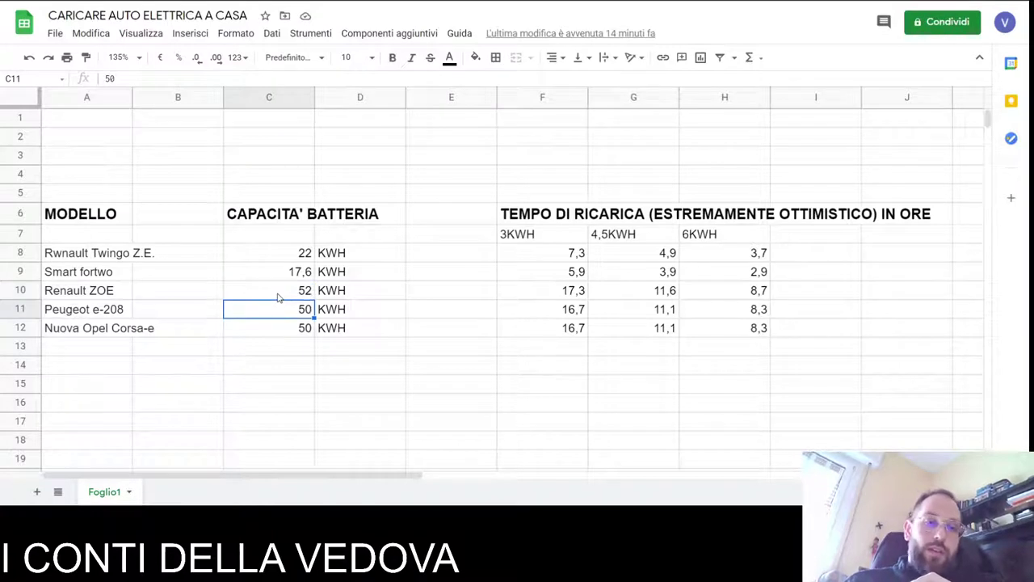
{"action": "key", "text": "Down"}
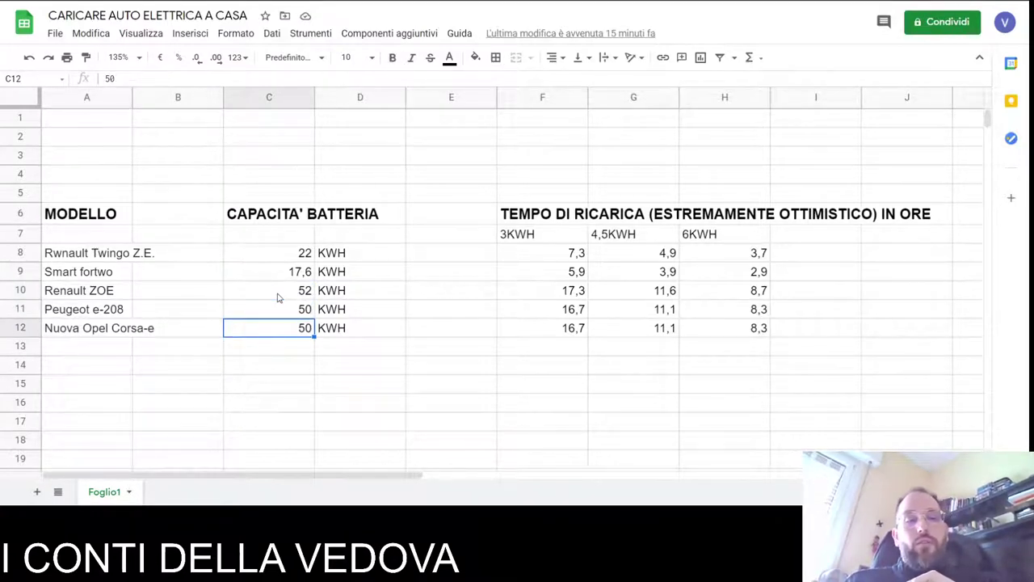
{"action": "key", "text": "Up"}
{"action": "key", "text": "Up"}
{"action": "key", "text": "Down"}
{"action": "key", "text": "Down"}
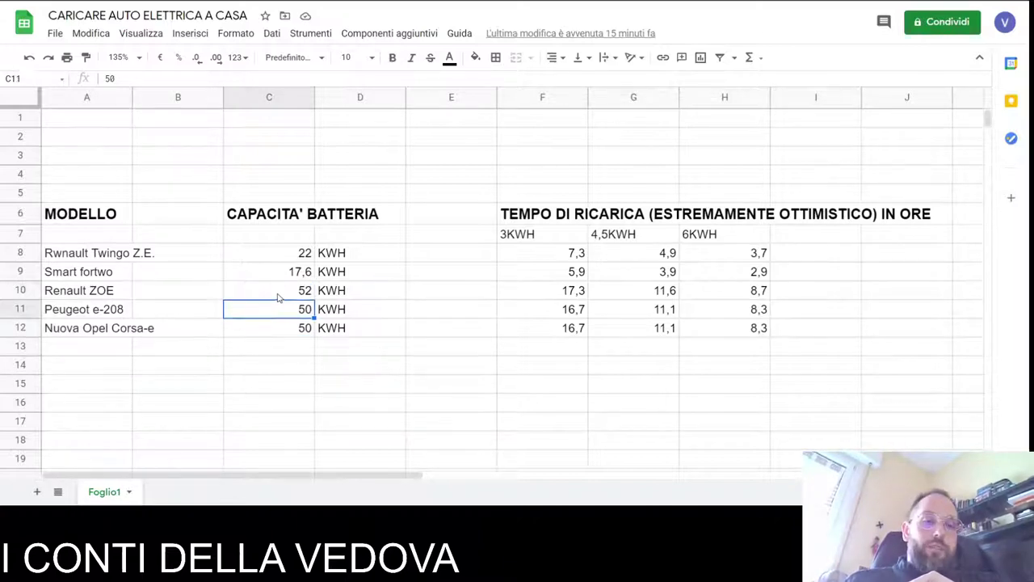
{"action": "key", "text": "Up"}
{"action": "key", "text": "Up"}
{"action": "key", "text": "Down"}
{"action": "key", "text": "Down"}
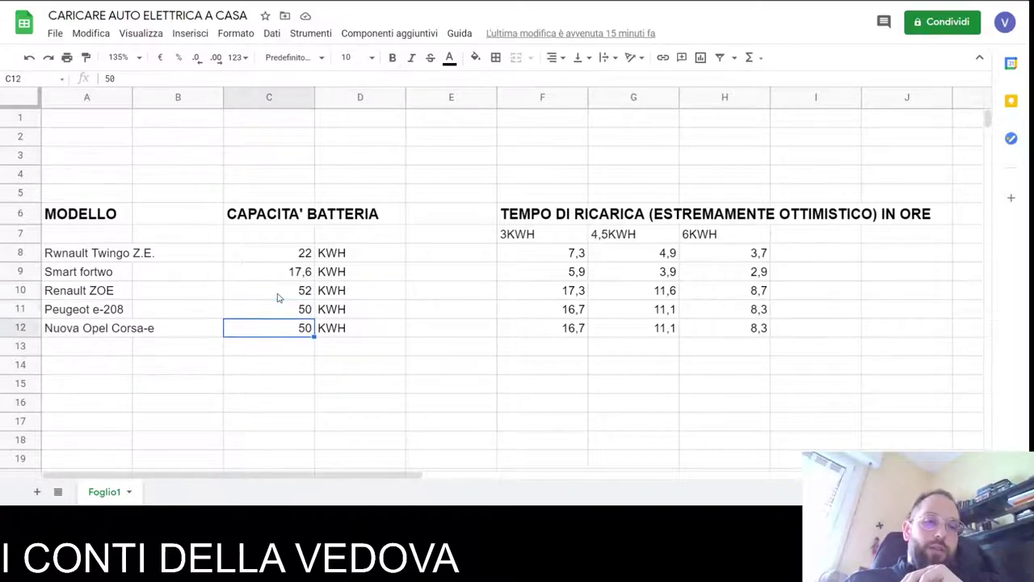
{"action": "key", "text": "Up"}
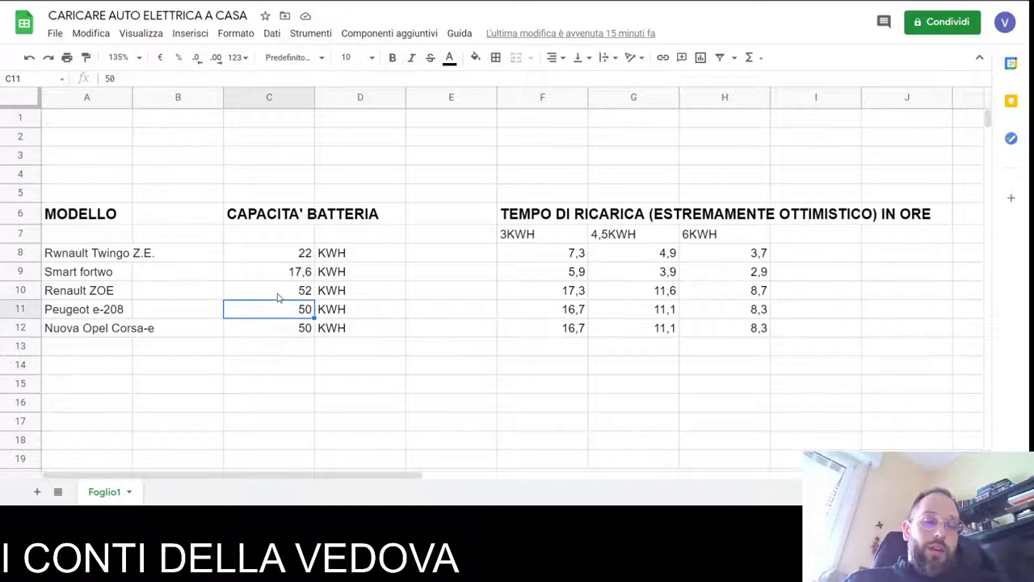
{"action": "key", "text": "Up"}
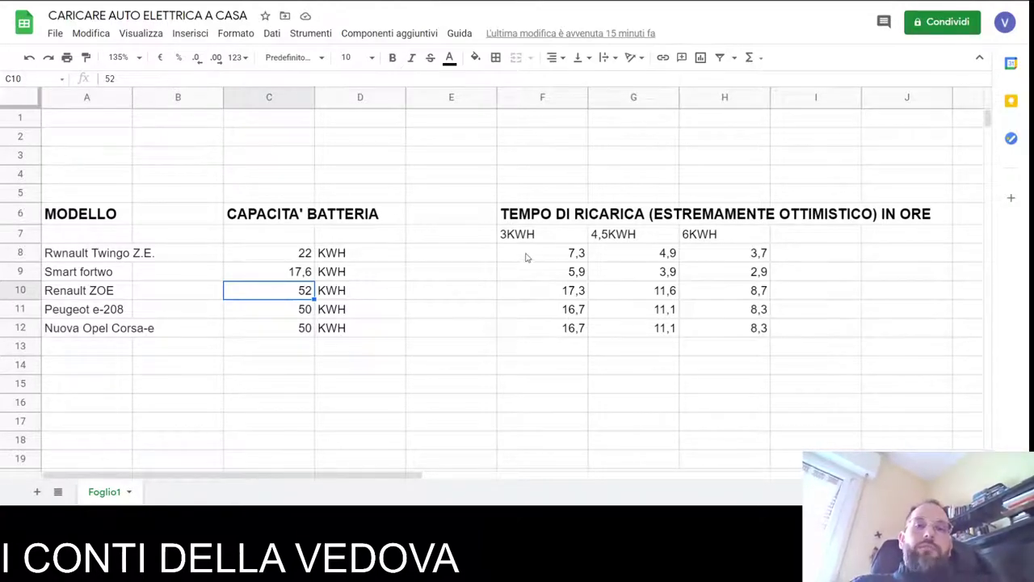
Examine the 3KWH, 4,5KWH and 6KWH power headers under the charging time title.
{"action": "left_click", "coordinate": [549, 240]}
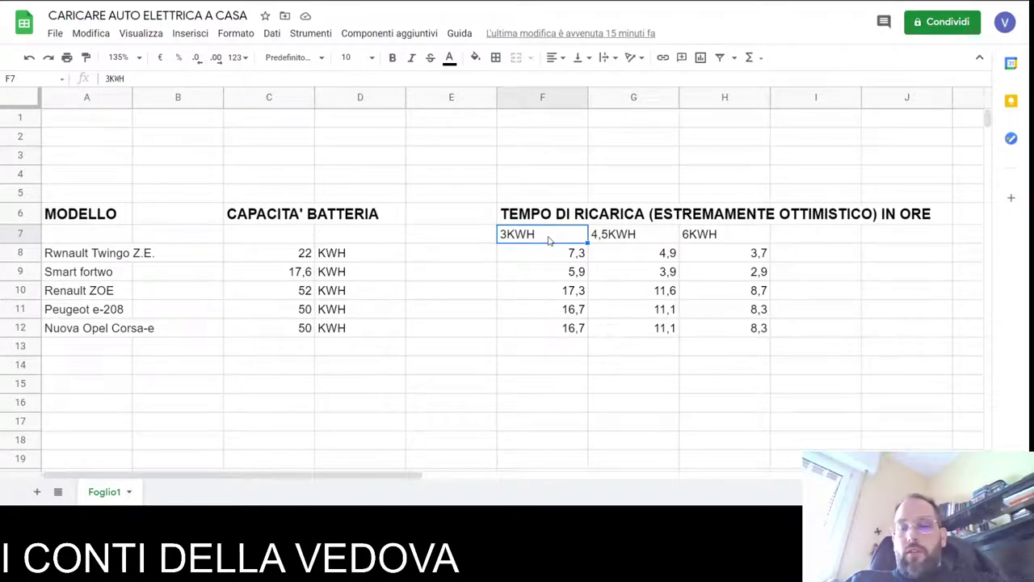
{"action": "key", "text": "Right"}
{"action": "key", "text": "Right"}
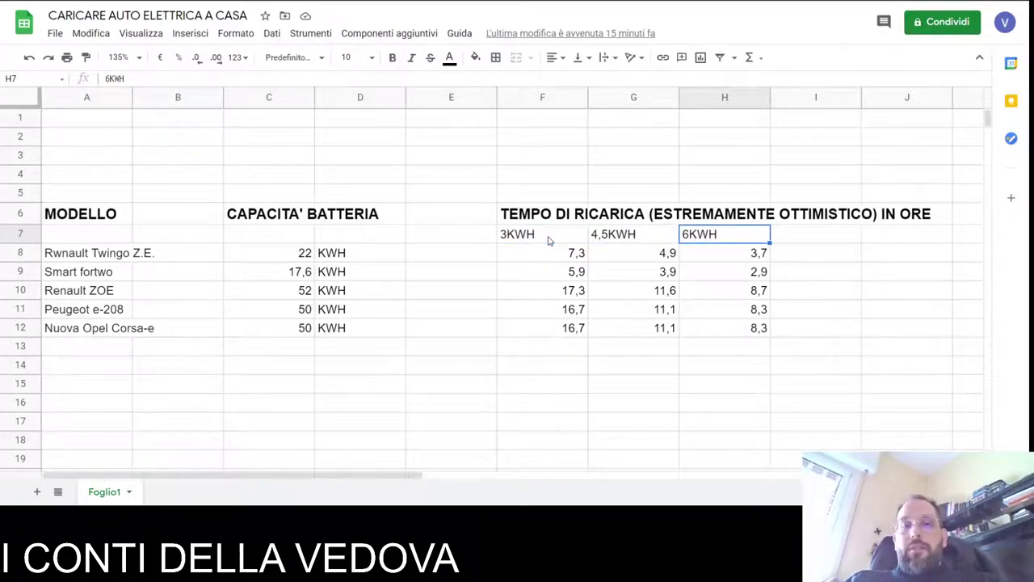
{"action": "key", "text": "Left"}
{"action": "key", "text": "Left"}
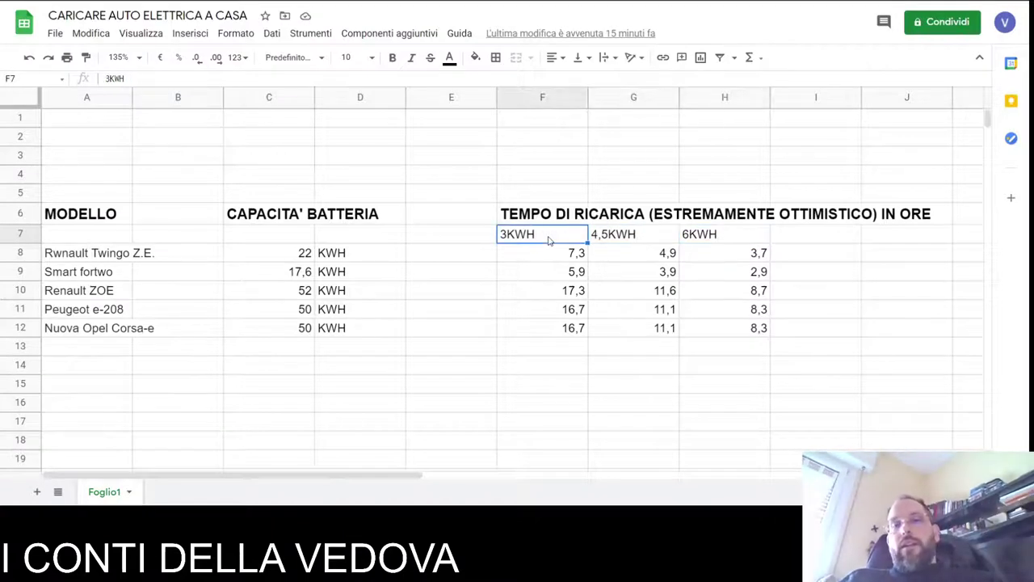
{"action": "key", "text": "Right"}
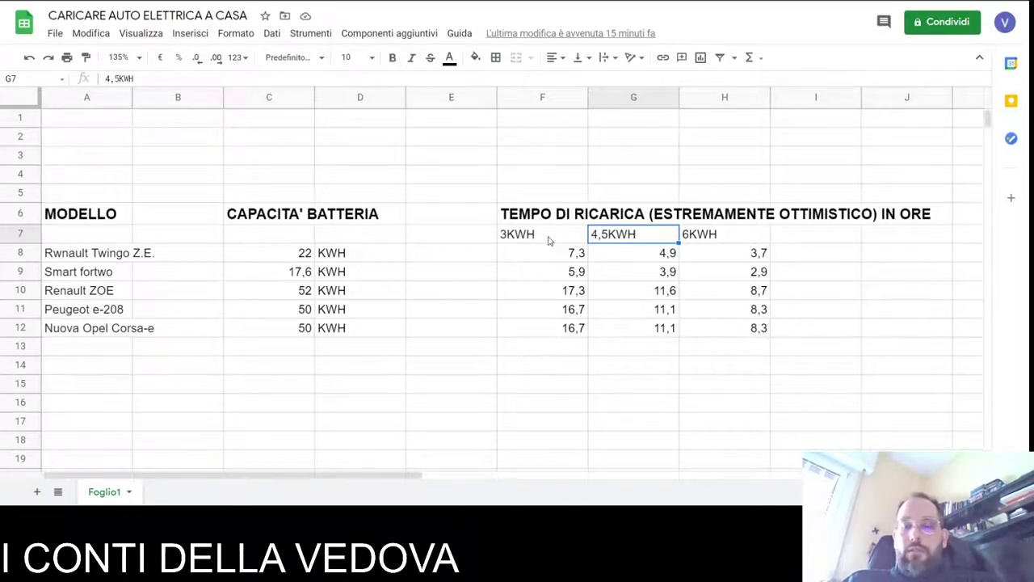
{"action": "key", "text": "Right"}
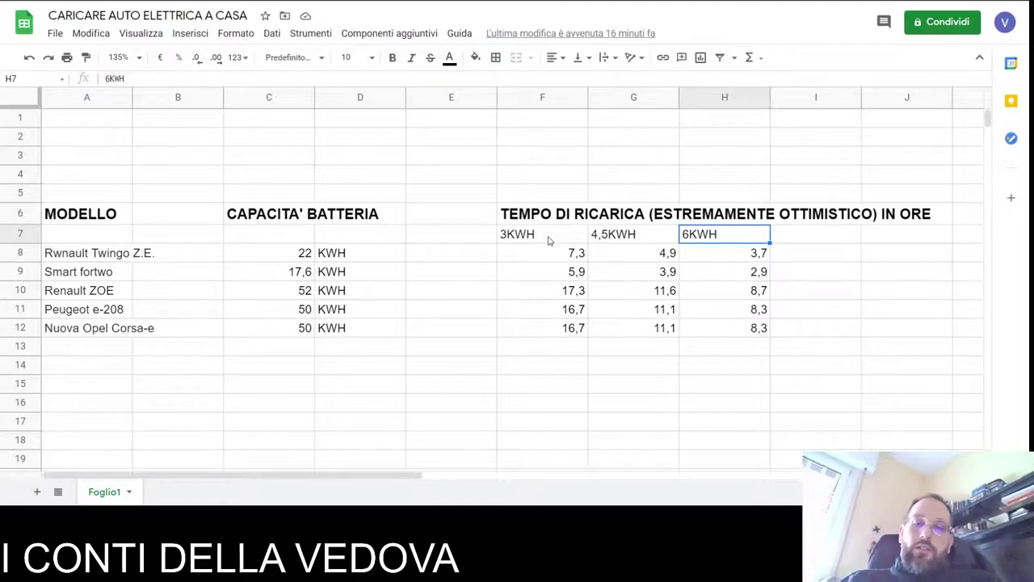
{"action": "key", "text": "Left"}
{"action": "key", "text": "Left"}
{"action": "key", "text": "Right"}
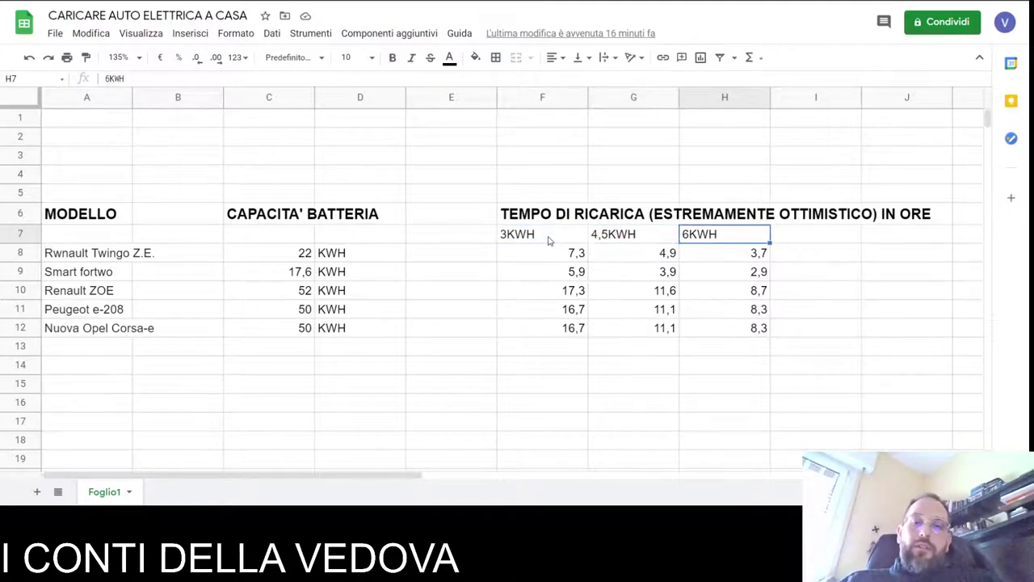
{"action": "key", "text": "Left"}
{"action": "key", "text": "Left"}
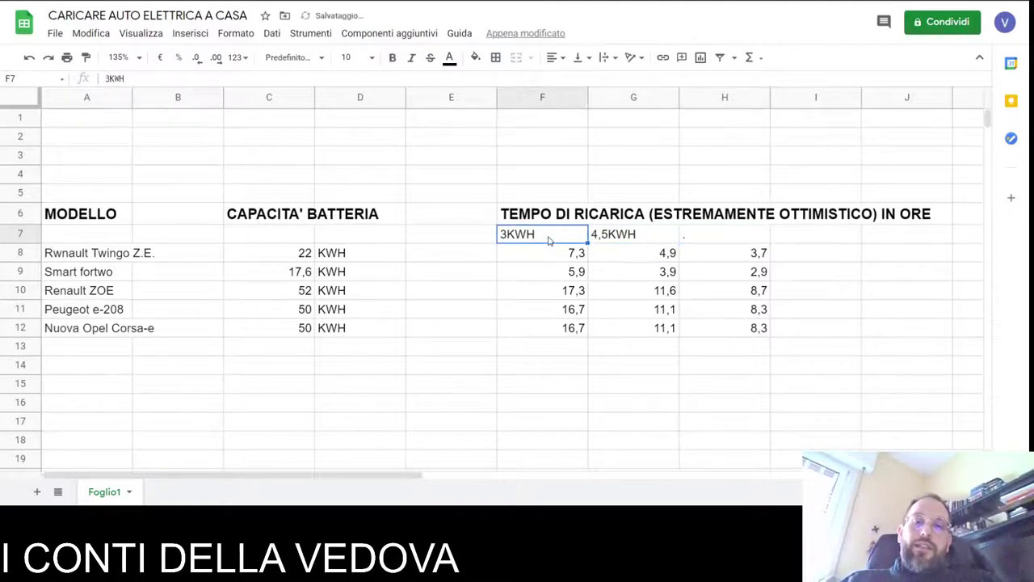
Undo the accidental overwrite of the 6KWH header in cell H7.
{"action": "key", "text": "Right"}
{"action": "key", "text": "Right"}
{"action": "key", "text": "Left"}
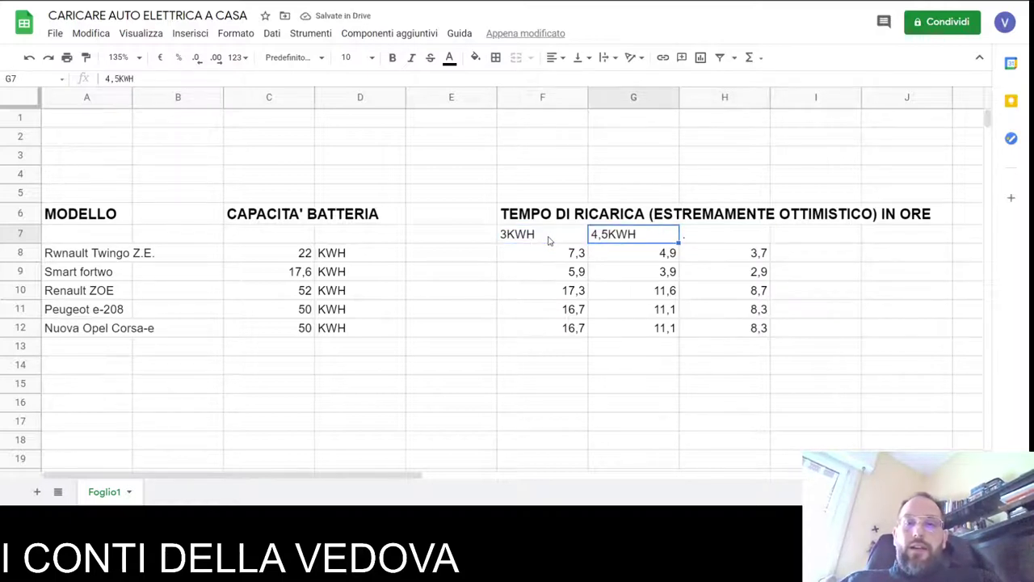
{"action": "key", "text": "Right"}
{"action": "key", "text": "ctrl+z"}
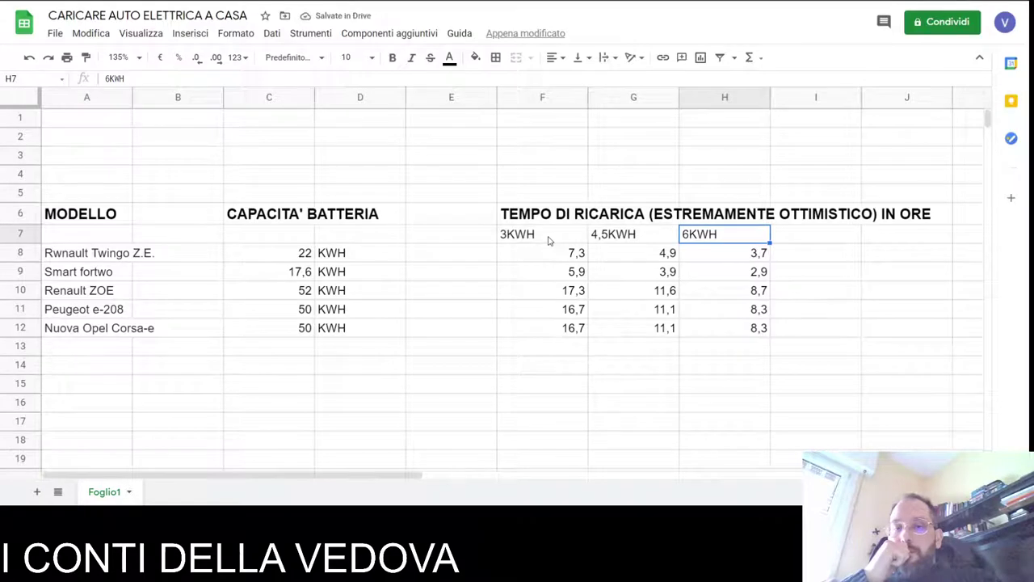
Compare the Twingo's battery capacity in C8 with the 3KWH power header and its charging time formula in F8.
{"action": "key", "text": "Left"}
{"action": "key", "text": "Left"}
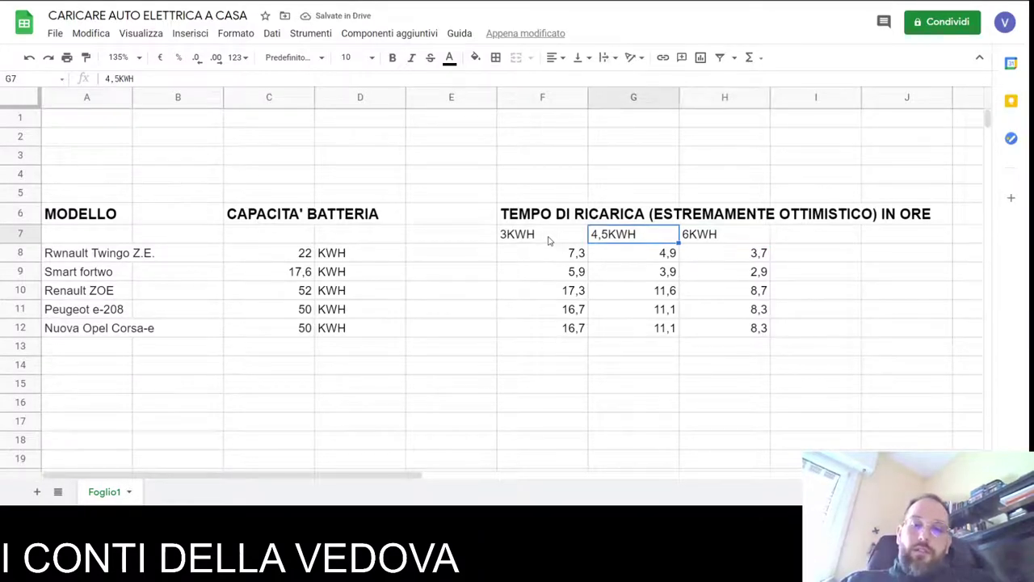
{"action": "key", "text": "Down"}
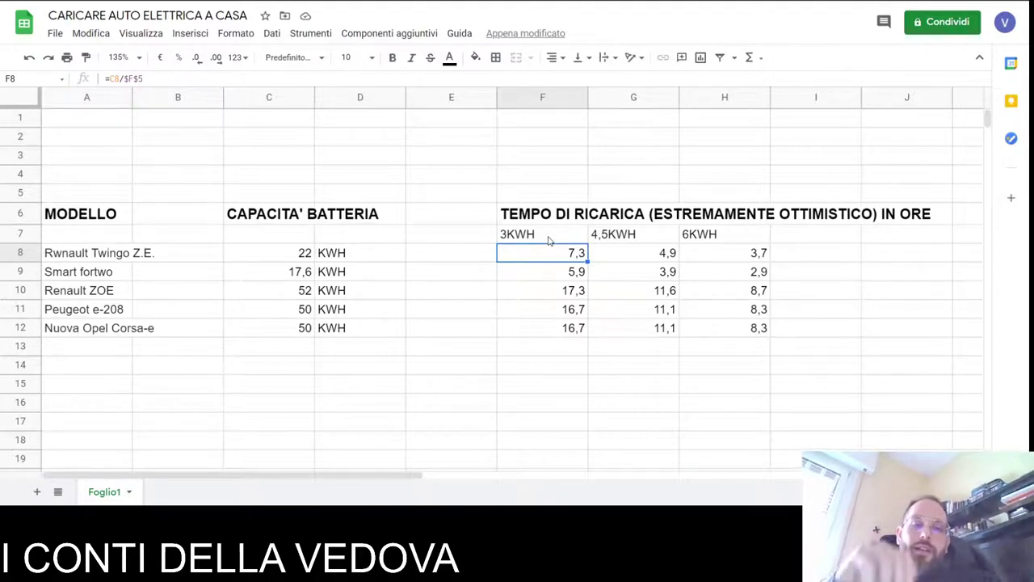
{"action": "left_click", "coordinate": [263, 255]}
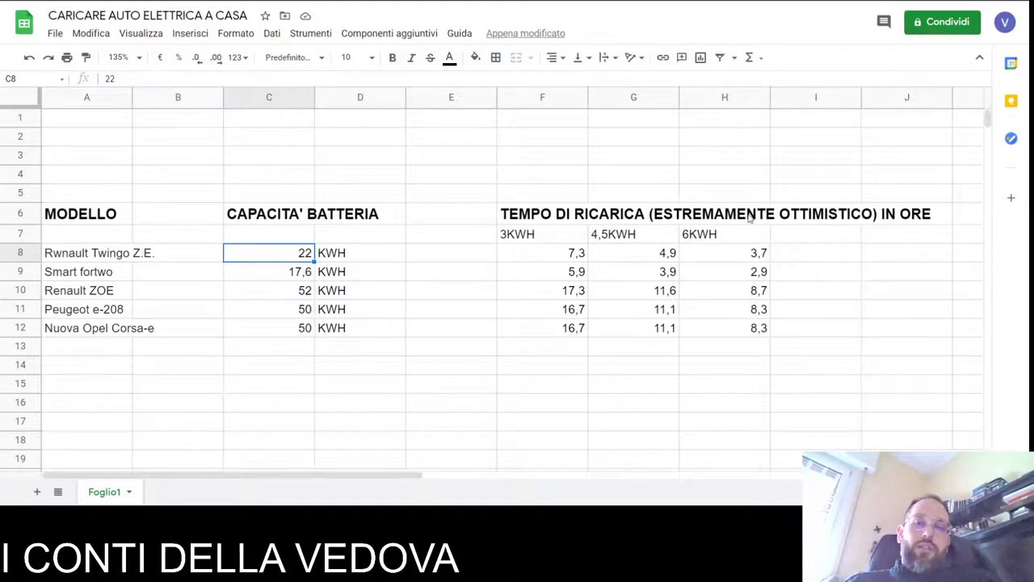
{"action": "left_click", "coordinate": [534, 242]}
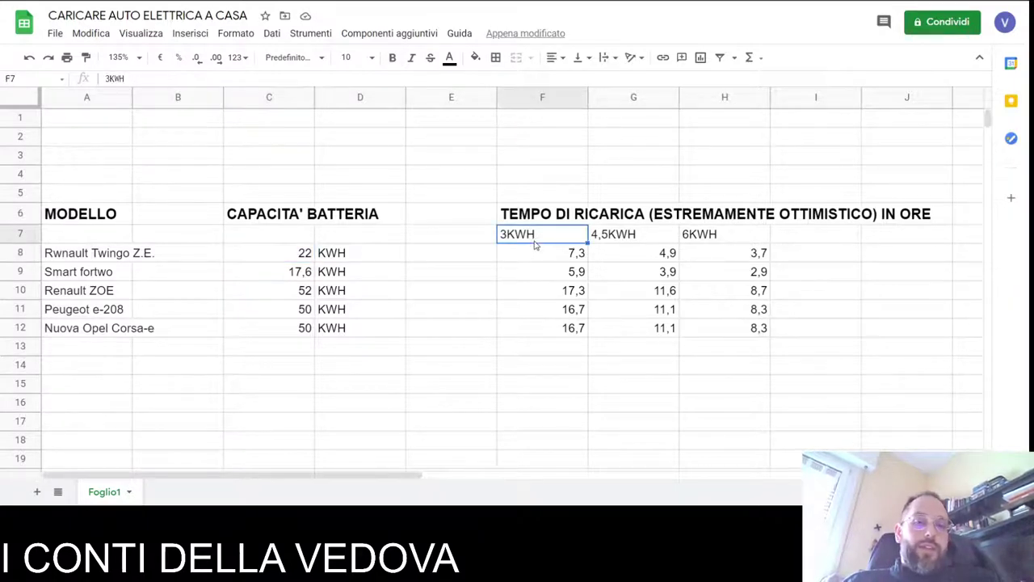
{"action": "left_click", "coordinate": [283, 258]}
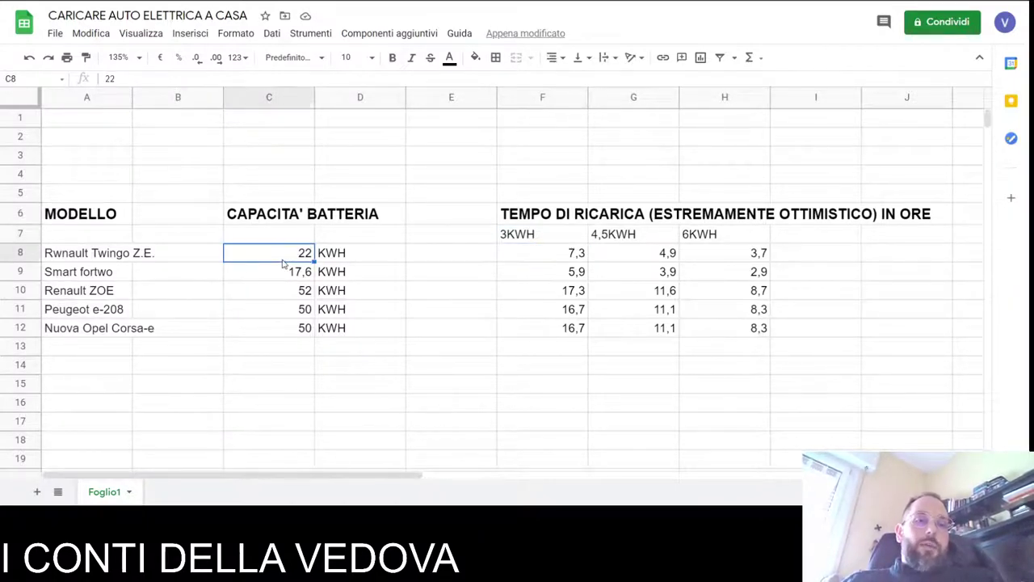
Review the 3KWH charging times in column F for each model, from the Twingo Z.E. down to the Opel Corsa-e.
{"action": "left_click", "coordinate": [503, 239]}
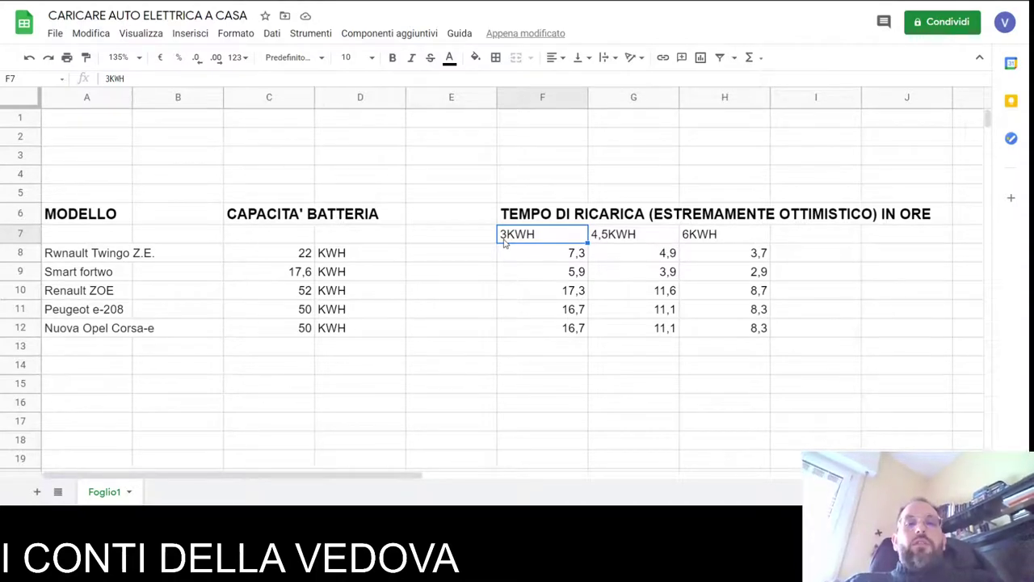
{"action": "left_click", "coordinate": [513, 257]}
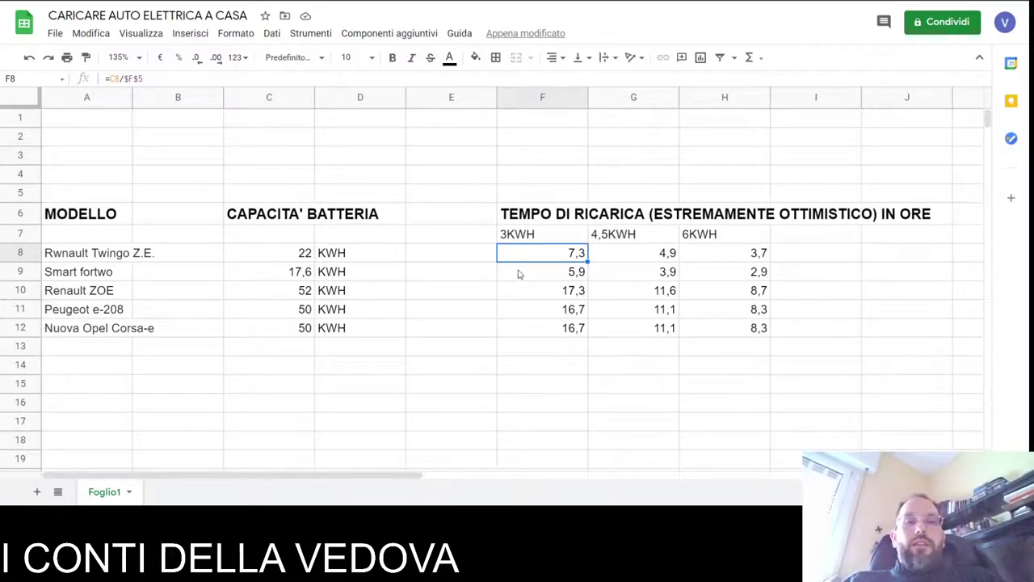
{"action": "left_click", "coordinate": [519, 274]}
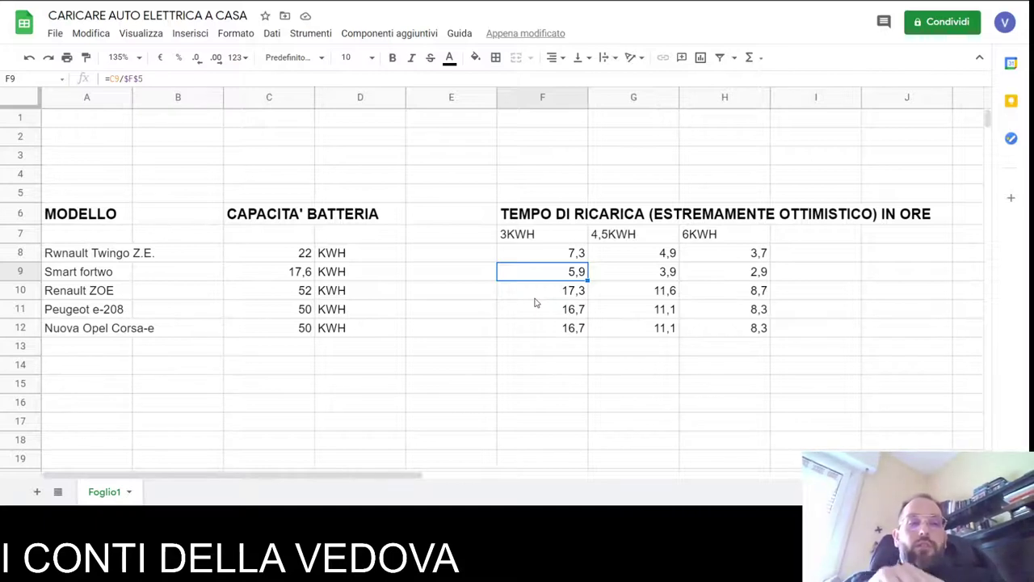
{"action": "left_click", "coordinate": [534, 298]}
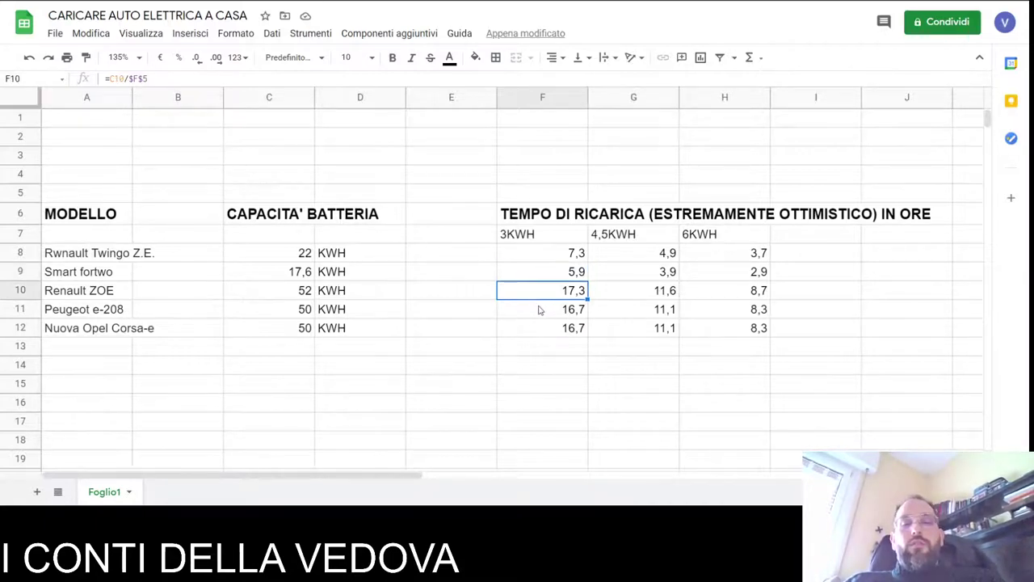
{"action": "left_click", "coordinate": [540, 309]}
{"action": "left_click", "coordinate": [550, 335]}
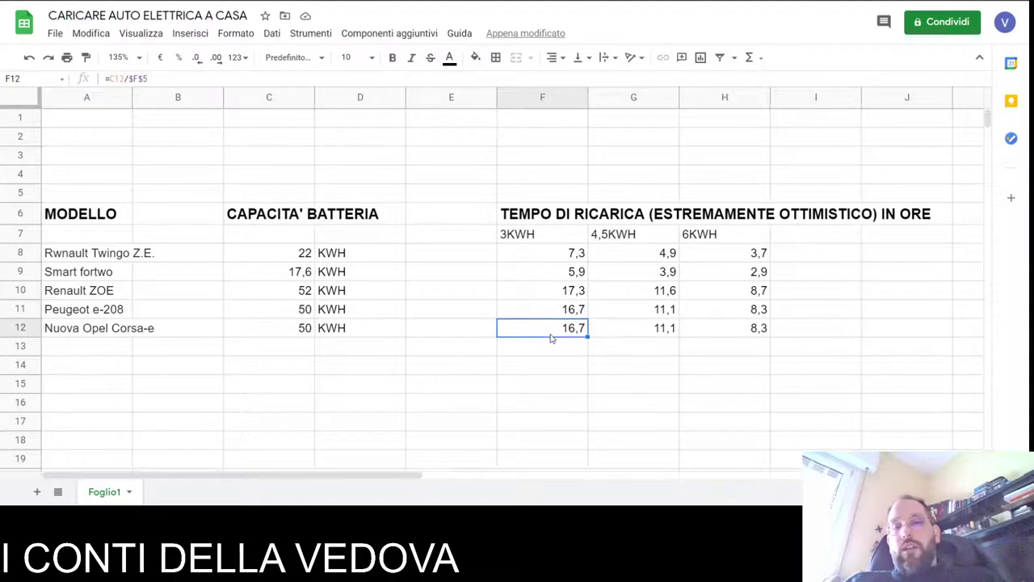
Review the 4,5KWH charging times in column G for all five car models.
{"action": "left_click", "coordinate": [634, 234]}
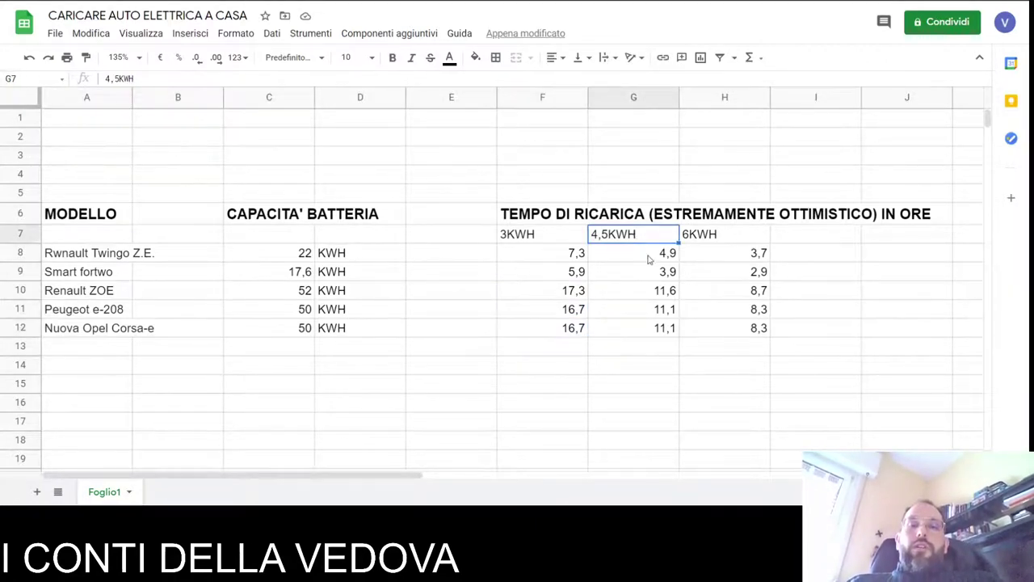
{"action": "left_click", "coordinate": [649, 258]}
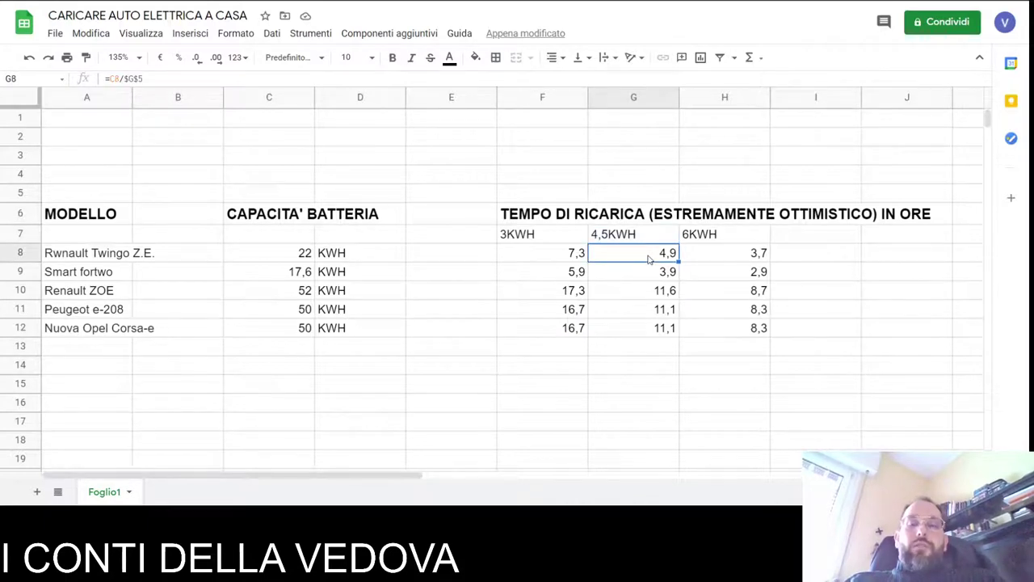
{"action": "left_click", "coordinate": [657, 275]}
{"action": "left_click", "coordinate": [644, 296]}
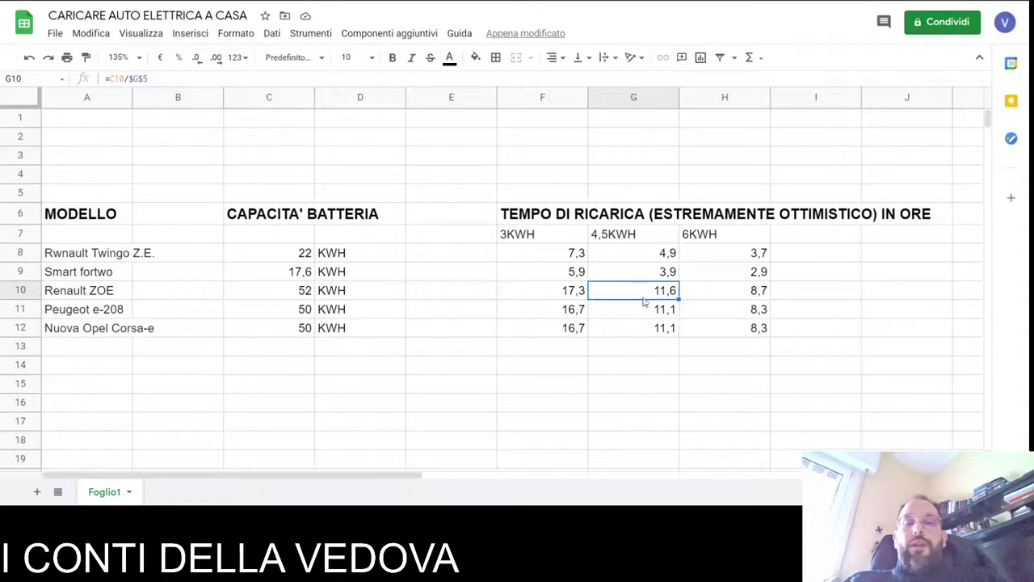
{"action": "left_click", "coordinate": [647, 312]}
{"action": "left_click", "coordinate": [650, 330]}
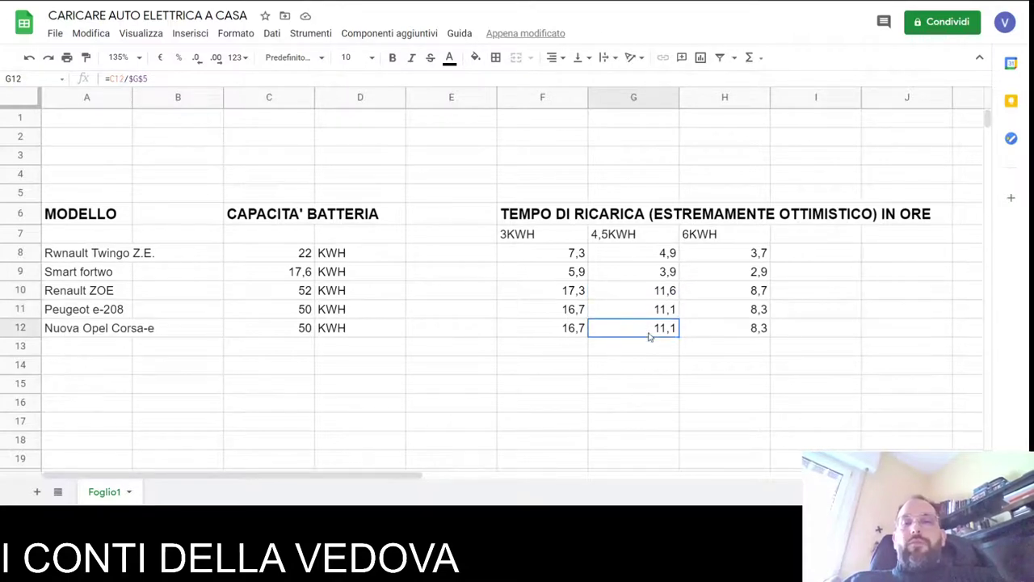
Review the 6KWH charging times in column H for the listed models, down to the Opel Corsa-e.
{"action": "left_click", "coordinate": [741, 261]}
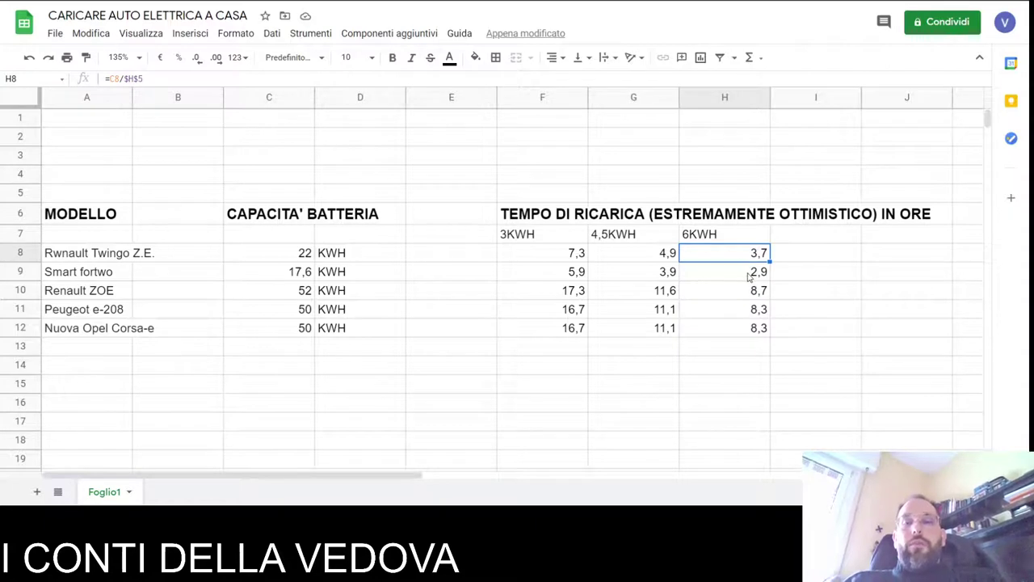
{"action": "left_click", "coordinate": [705, 234]}
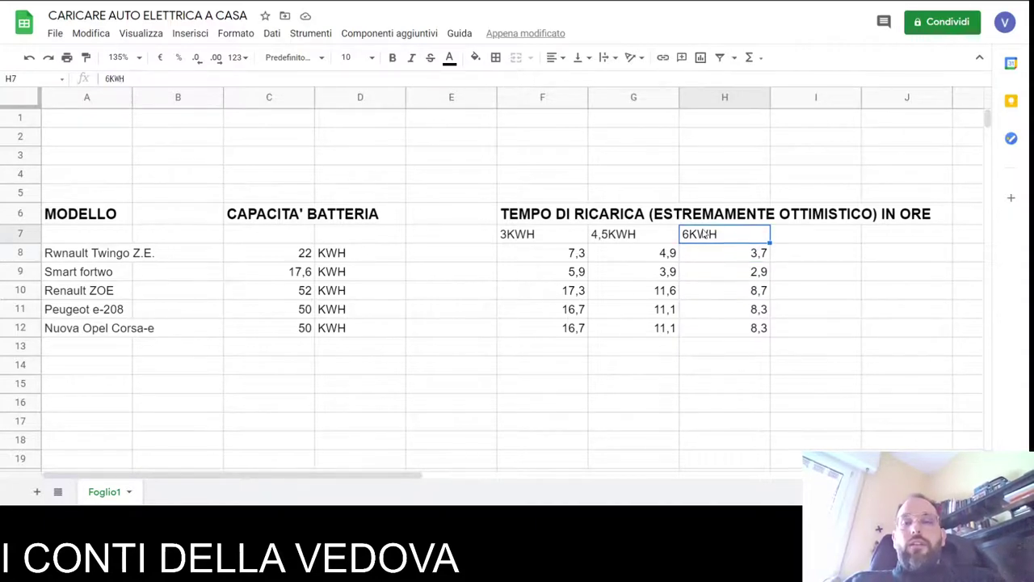
{"action": "left_click", "coordinate": [731, 278]}
{"action": "left_click", "coordinate": [735, 292]}
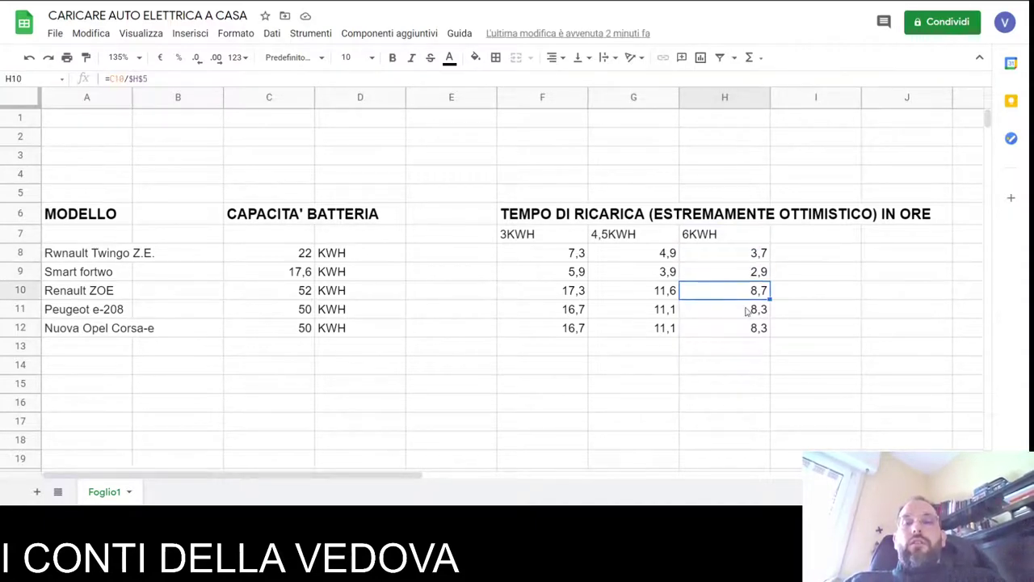
{"action": "left_click", "coordinate": [748, 315]}
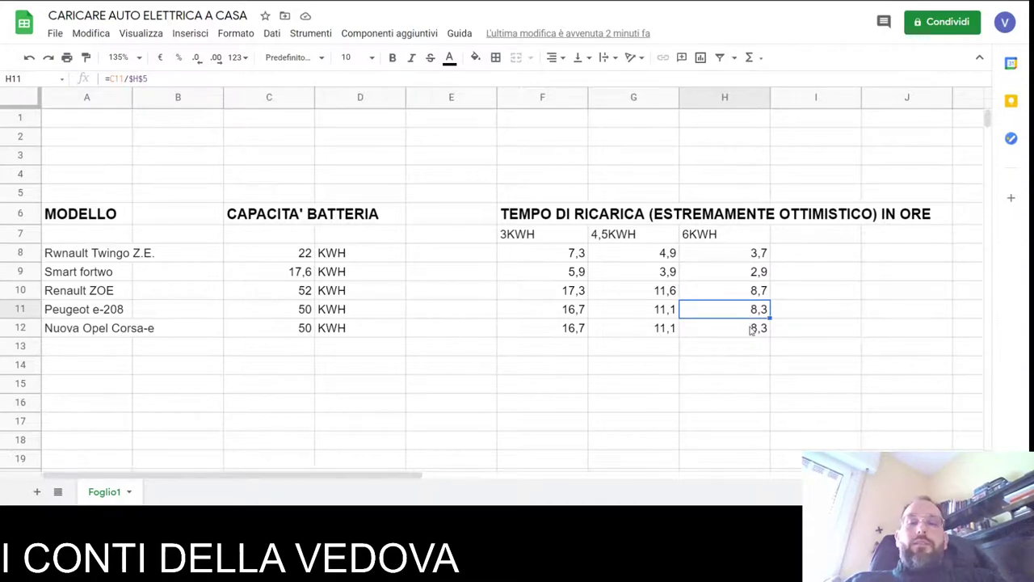
{"action": "left_click", "coordinate": [751, 328]}
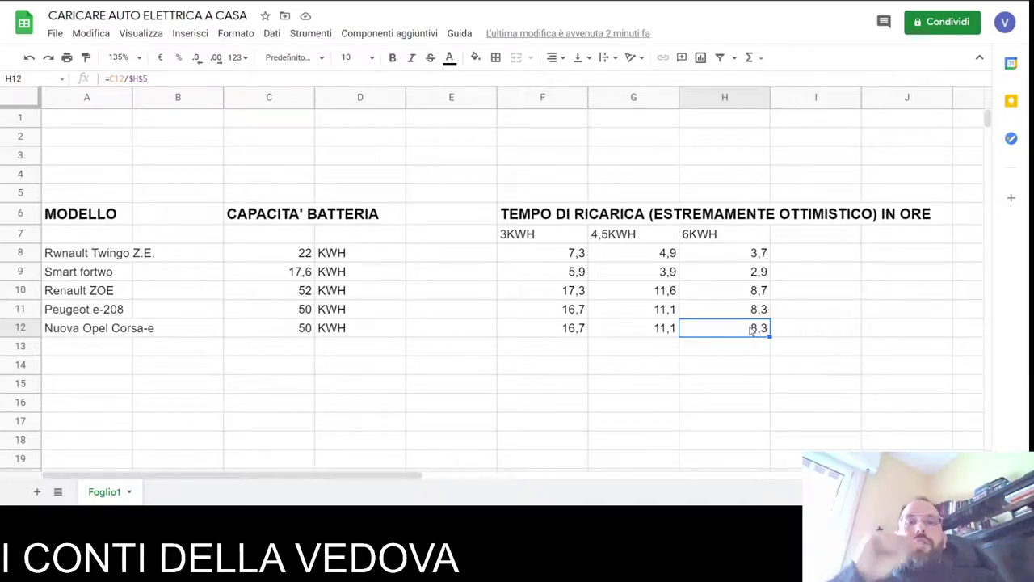
Revisit the 3KWH column, comparing the charging times of the Twingo Z.E. and the Opel Corsa-e.
{"action": "left_click", "coordinate": [562, 241]}
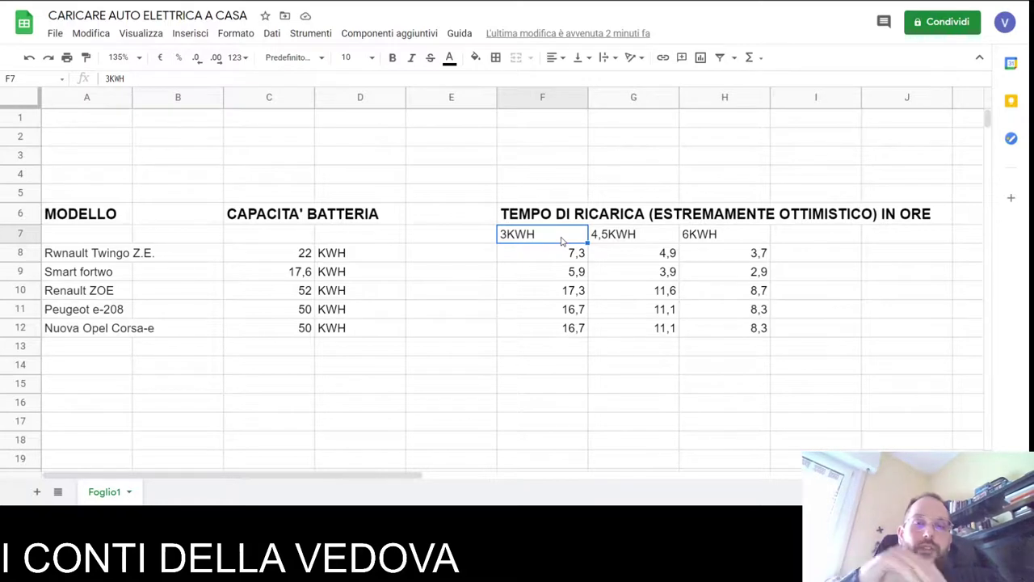
{"action": "left_click", "coordinate": [561, 257]}
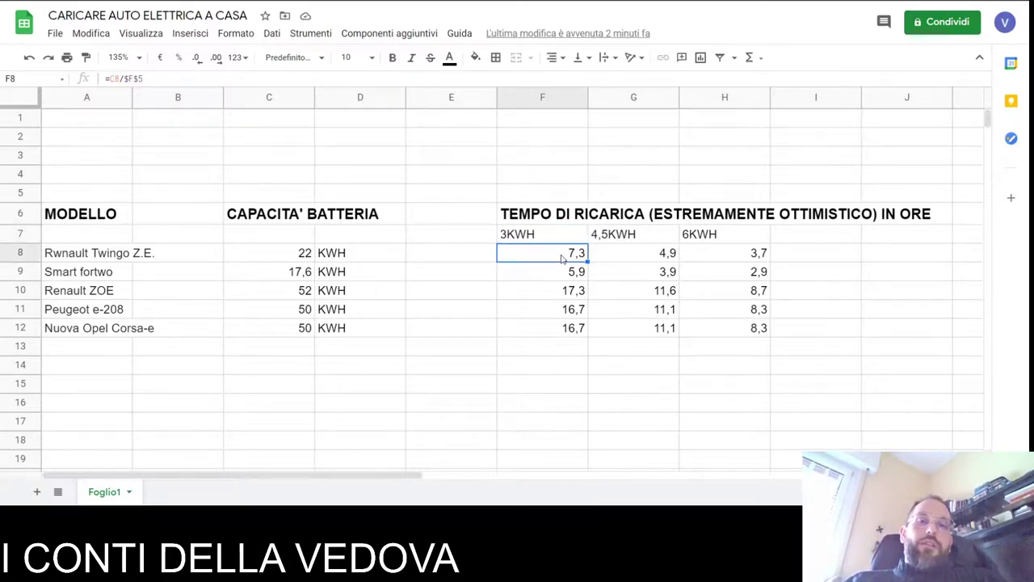
{"action": "left_click", "coordinate": [558, 336]}
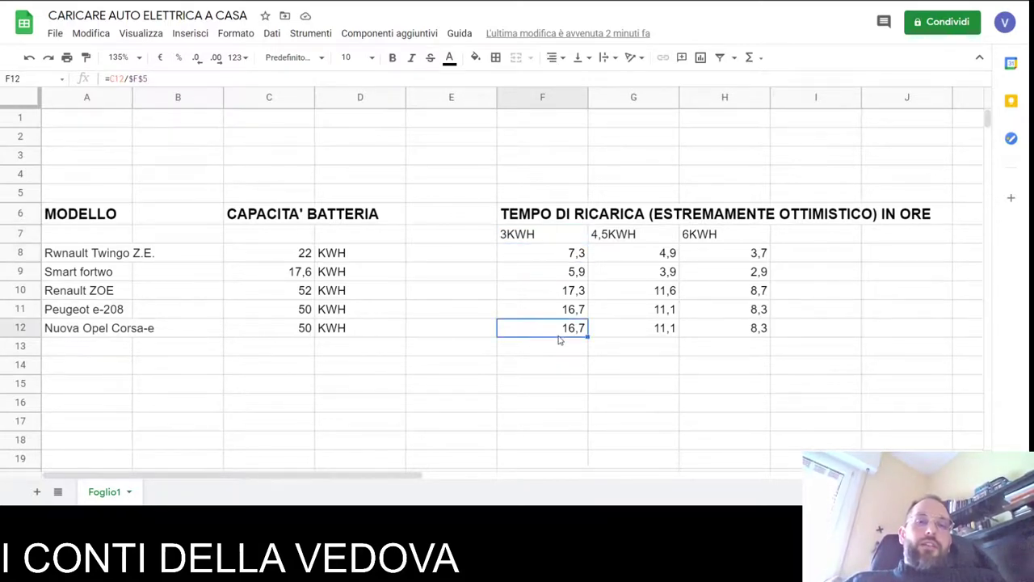